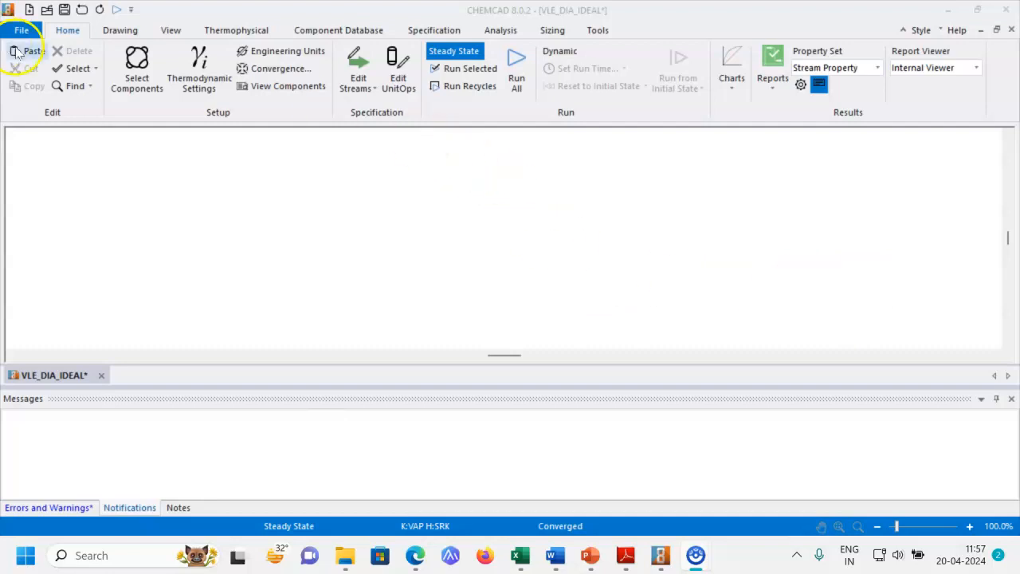
# Review the simulation's selected components and its global K-value model in the thermodynamic settings.
pyautogui.click(127, 75)
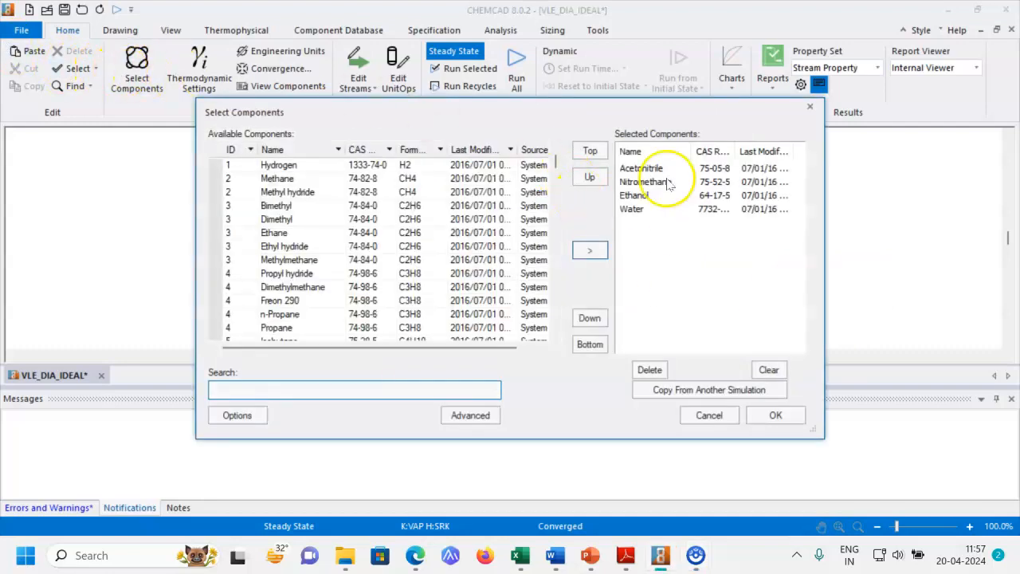
pyautogui.click(790, 415)
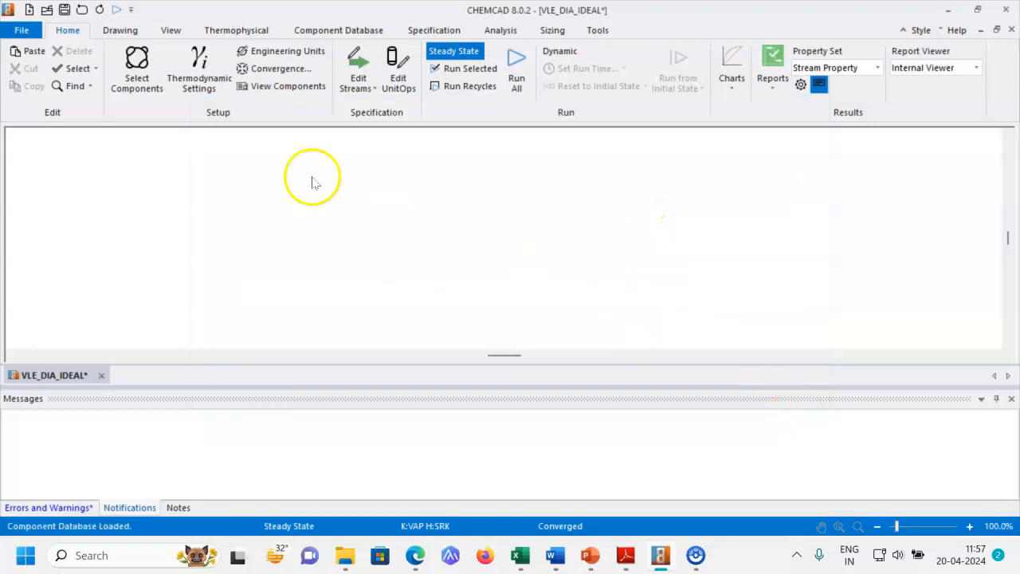
pyautogui.click(195, 74)
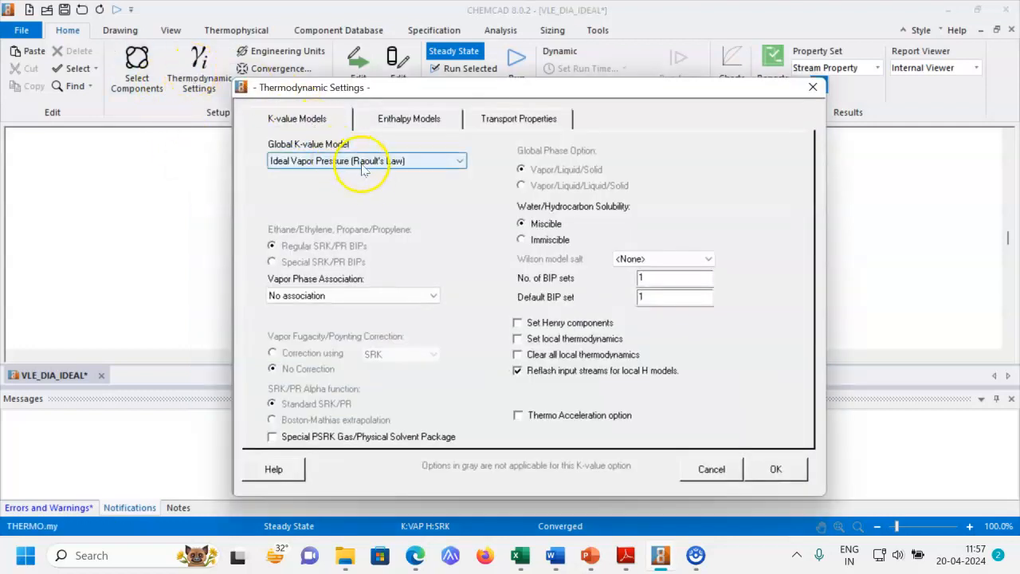
pyautogui.click(775, 468)
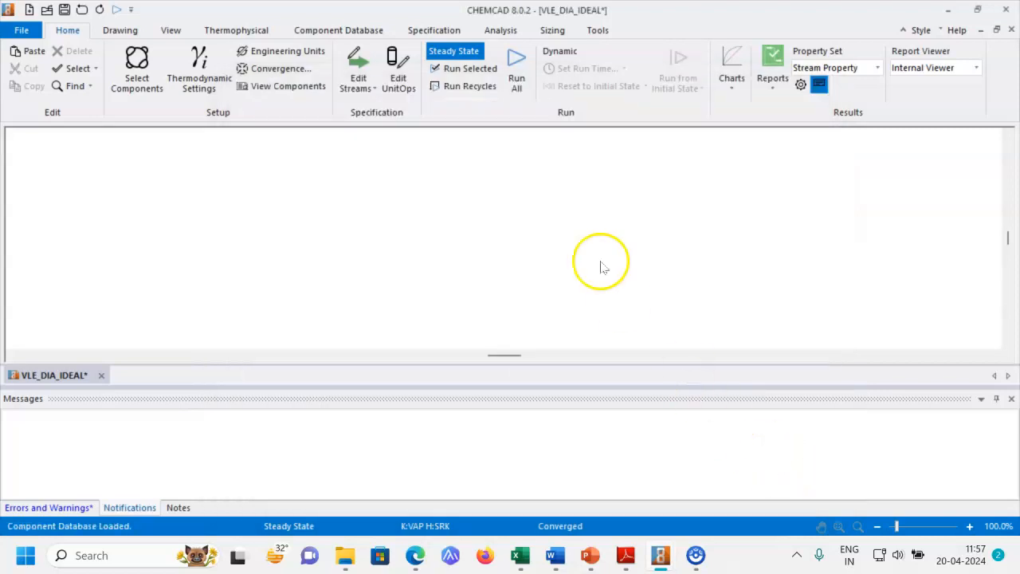
# Start a TPXY chart for ethanol and water with the calculation mode Constant pressure (Txy) - single line.
pyautogui.click(734, 91)
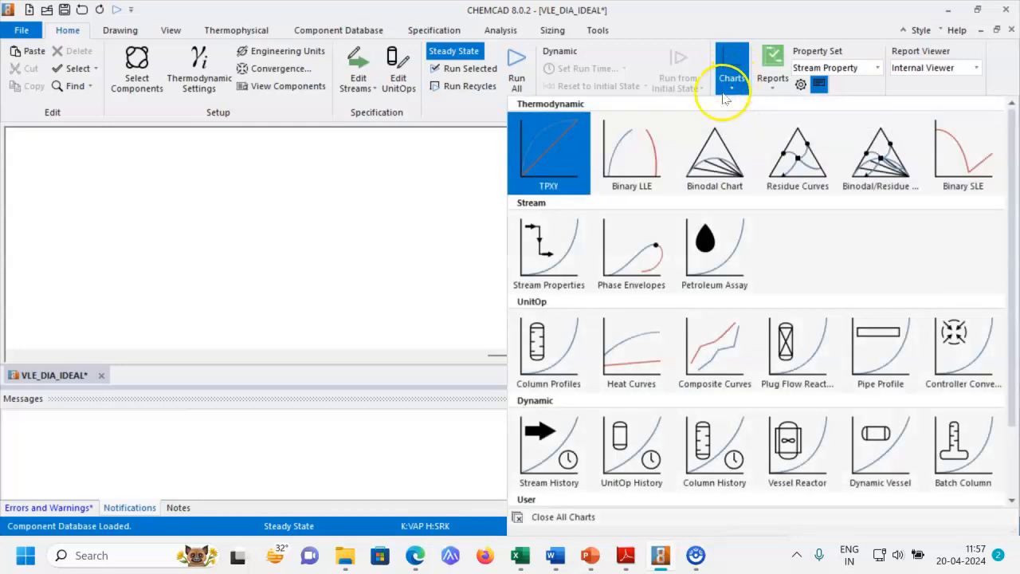
pyautogui.click(559, 167)
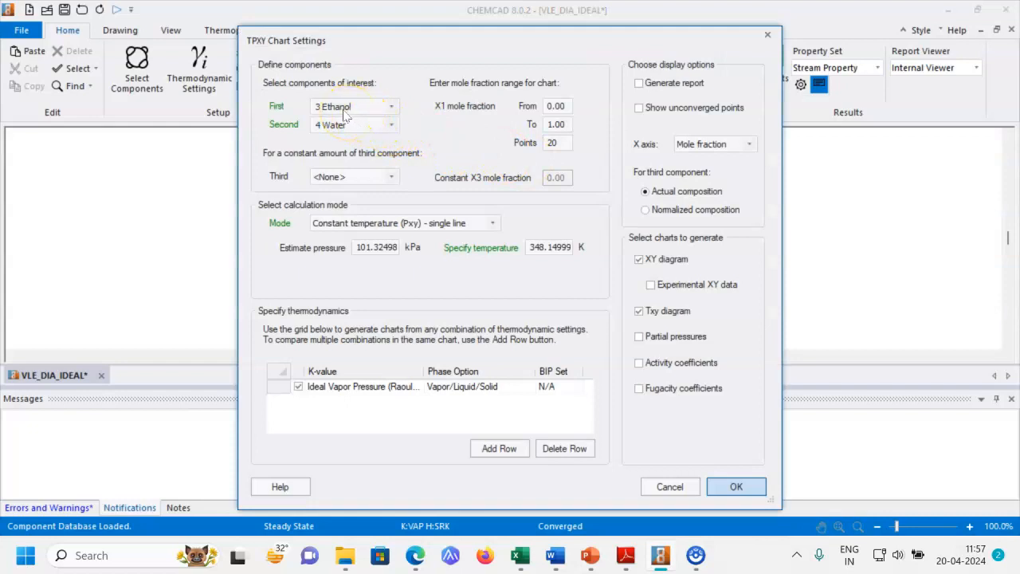
pyautogui.click(453, 231)
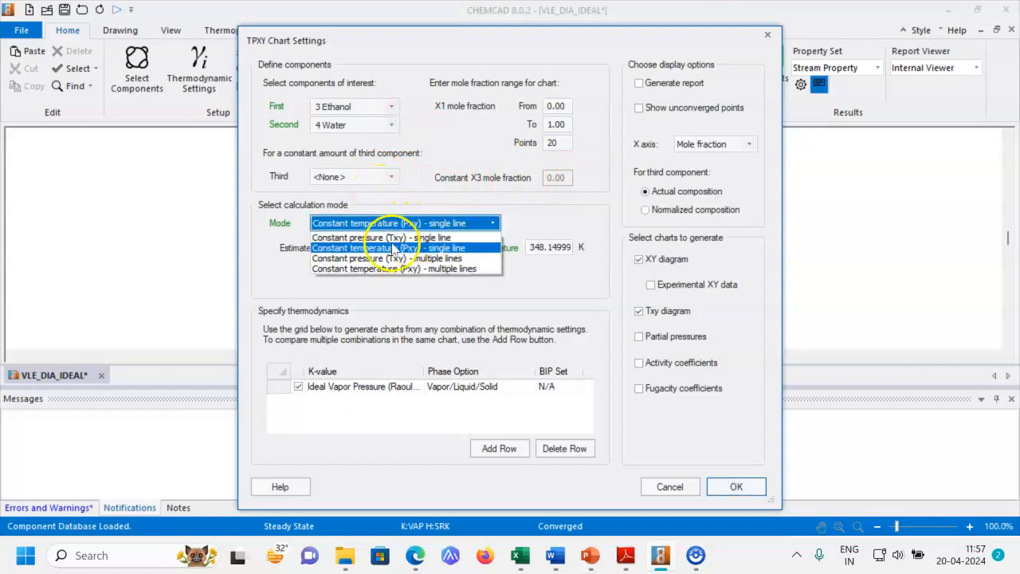
pyautogui.click(382, 238)
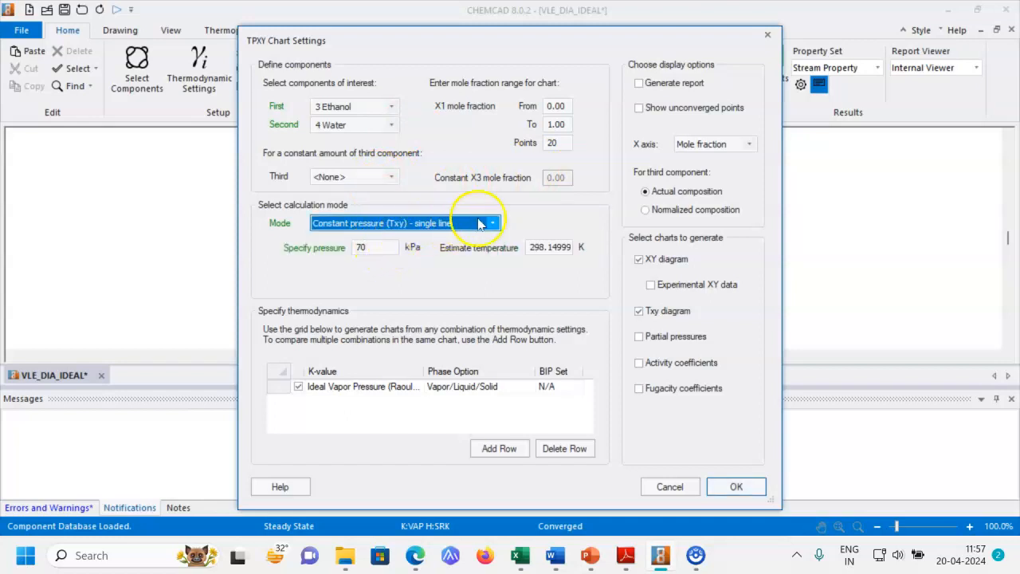
# Try the multiple-line and constant-temperature calculation modes, returning to Constant pressure (Txy) - single line.
pyautogui.click(494, 224)
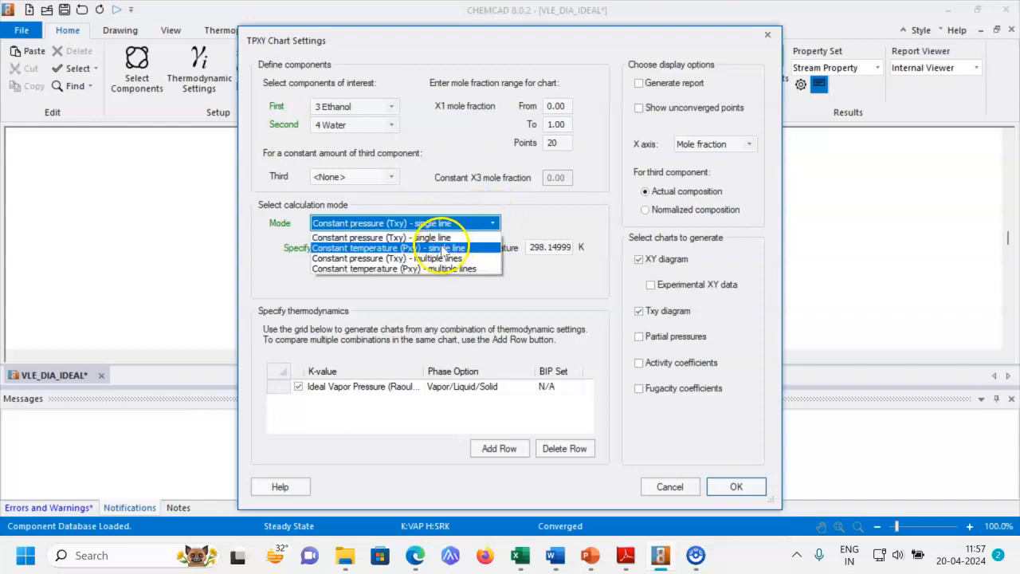
pyautogui.click(445, 258)
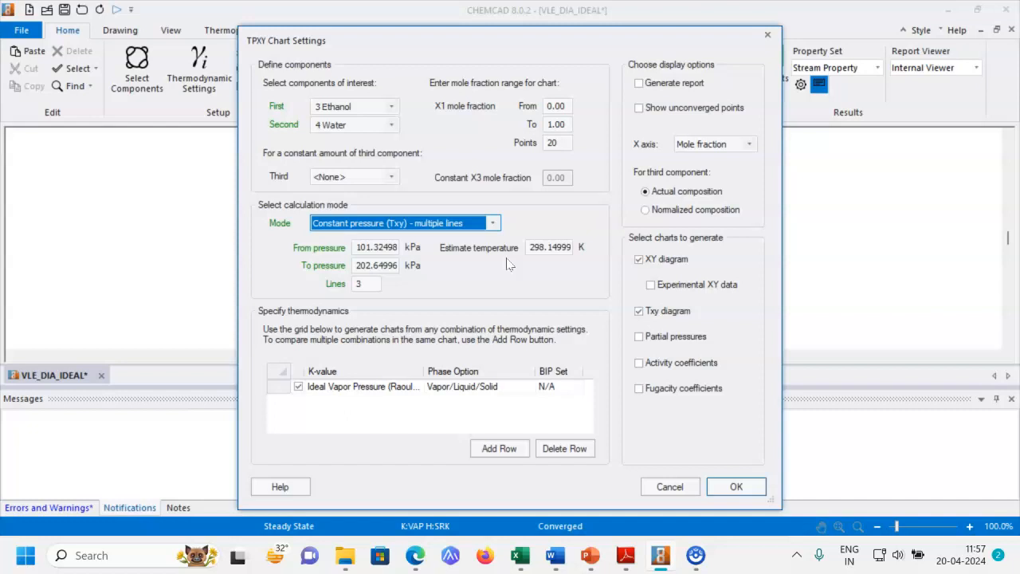
pyautogui.click(493, 223)
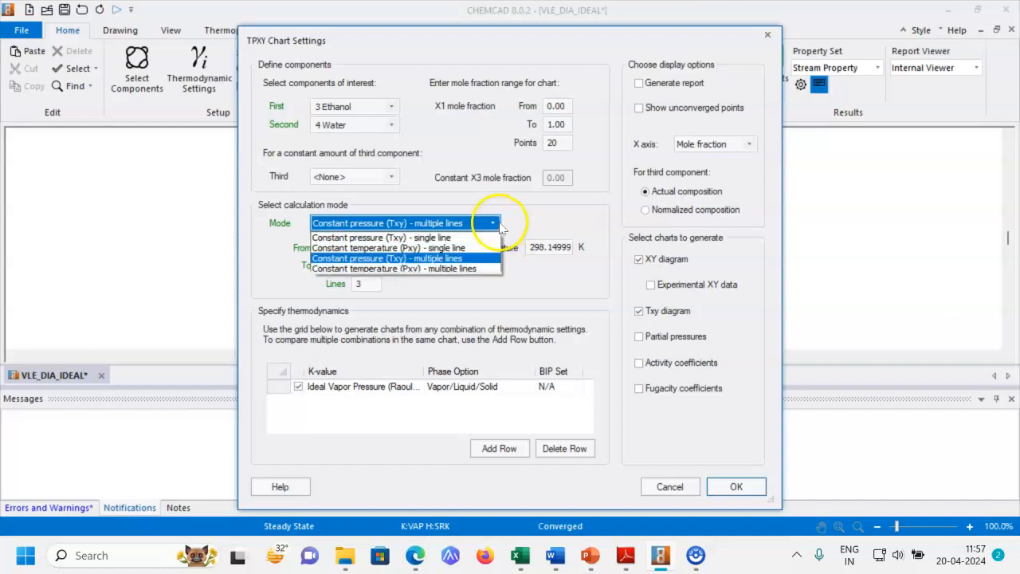
pyautogui.click(397, 269)
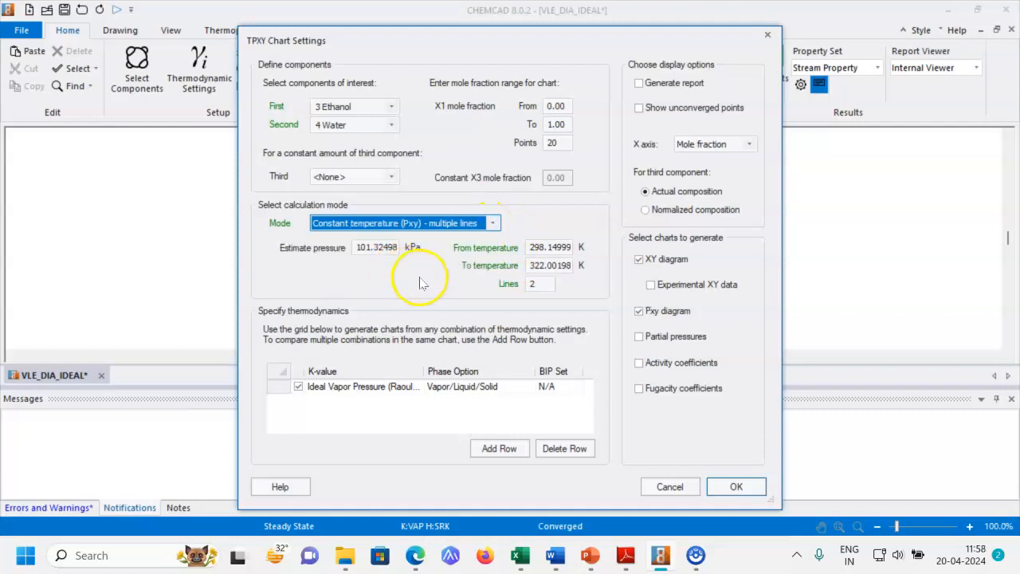
pyautogui.click(492, 223)
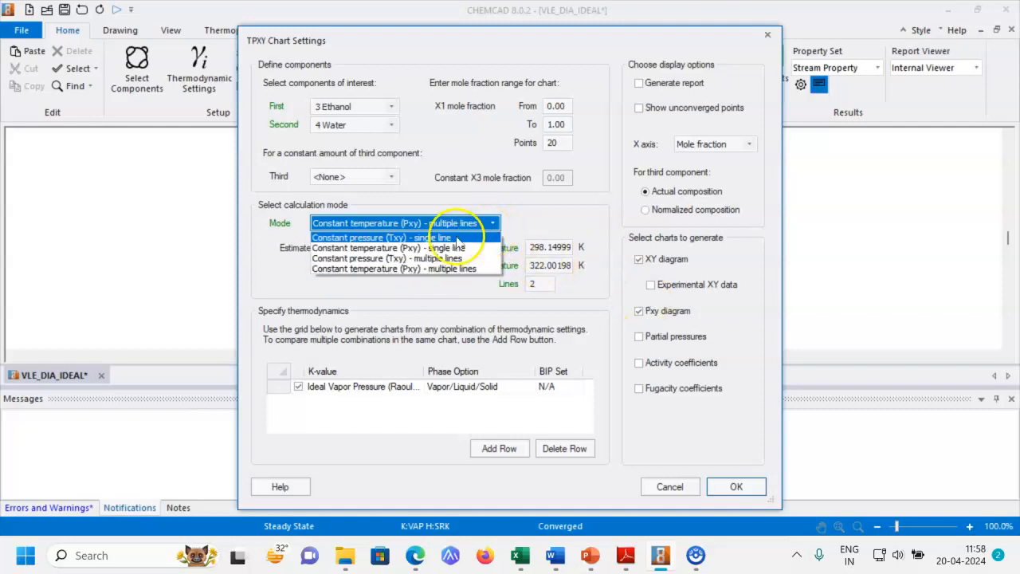
pyautogui.click(435, 237)
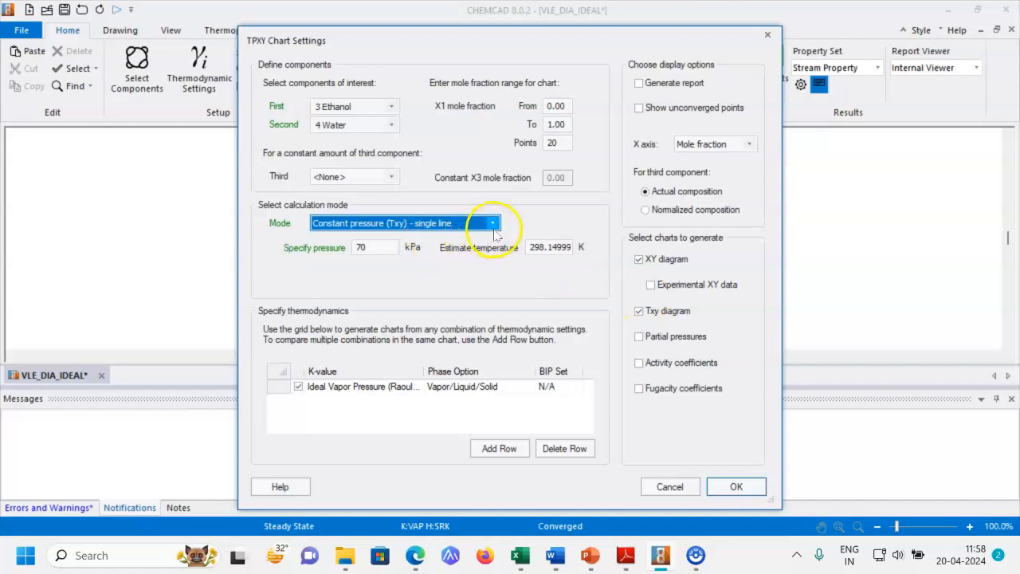
pyautogui.click(498, 225)
pyautogui.click(446, 246)
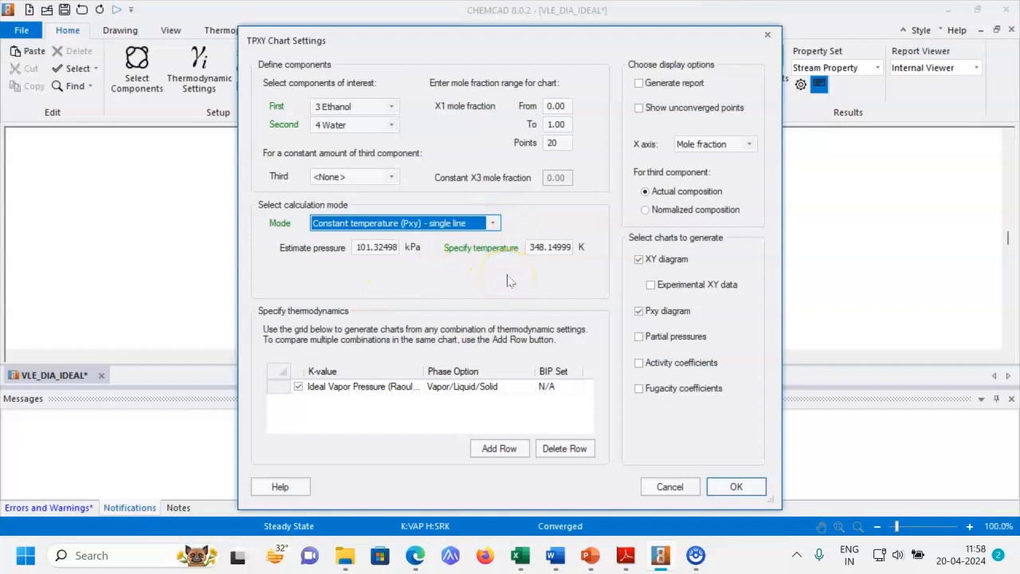
pyautogui.click(492, 224)
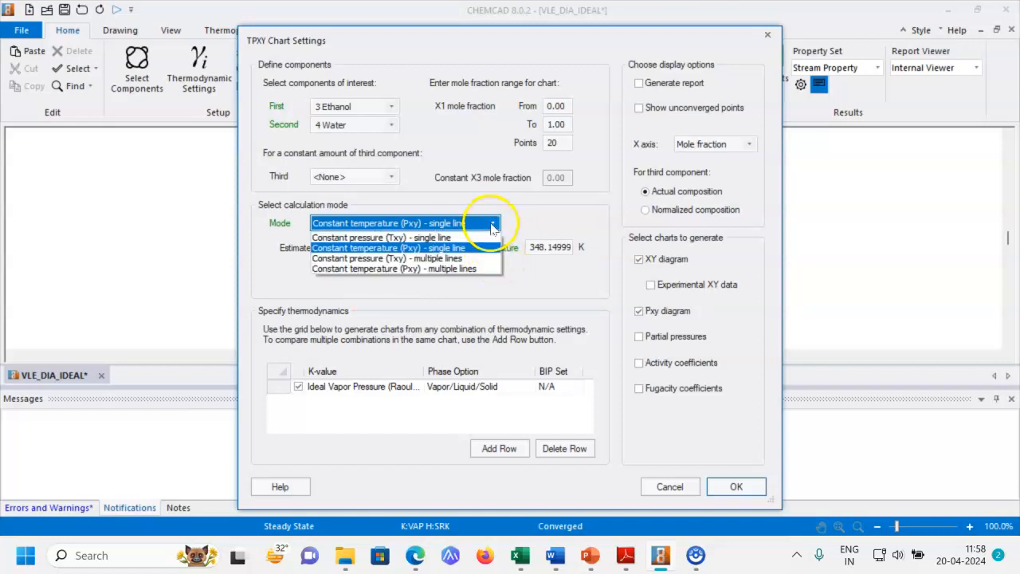
pyautogui.click(414, 238)
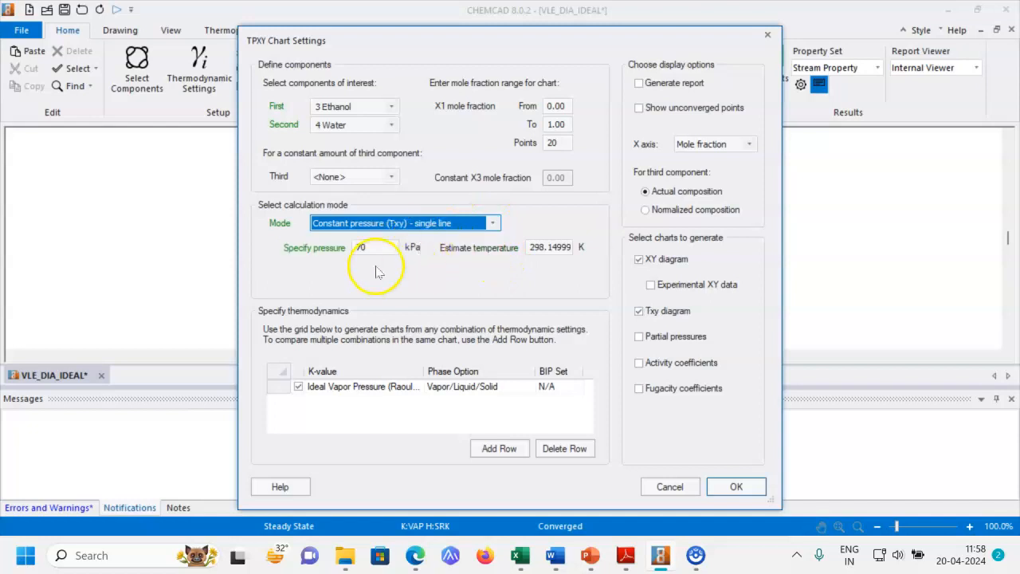
# Generate the ideal-model Txy and XY charts for ethanol and water at 70 kPa and view both.
pyautogui.click(744, 488)
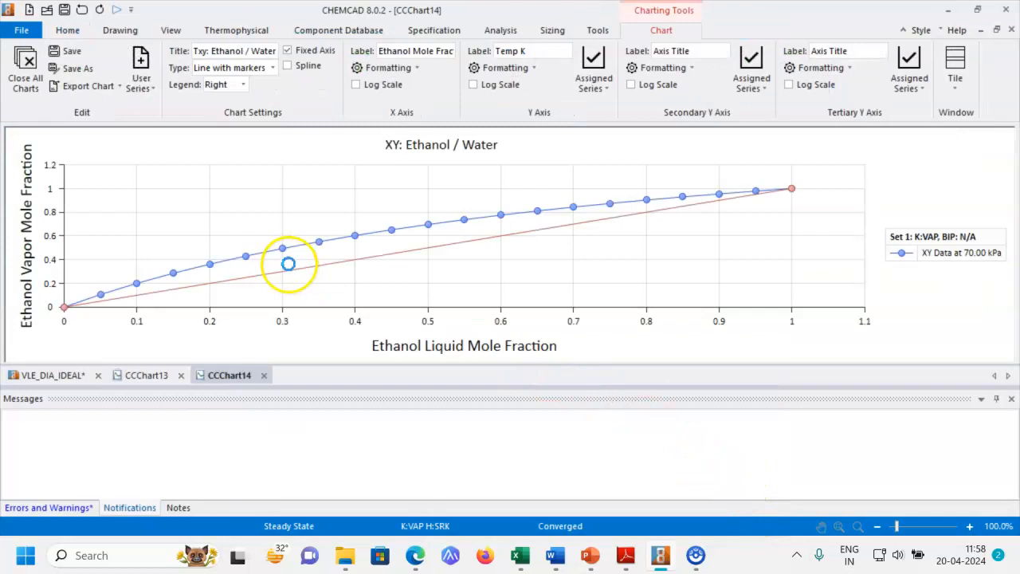
pyautogui.click(148, 376)
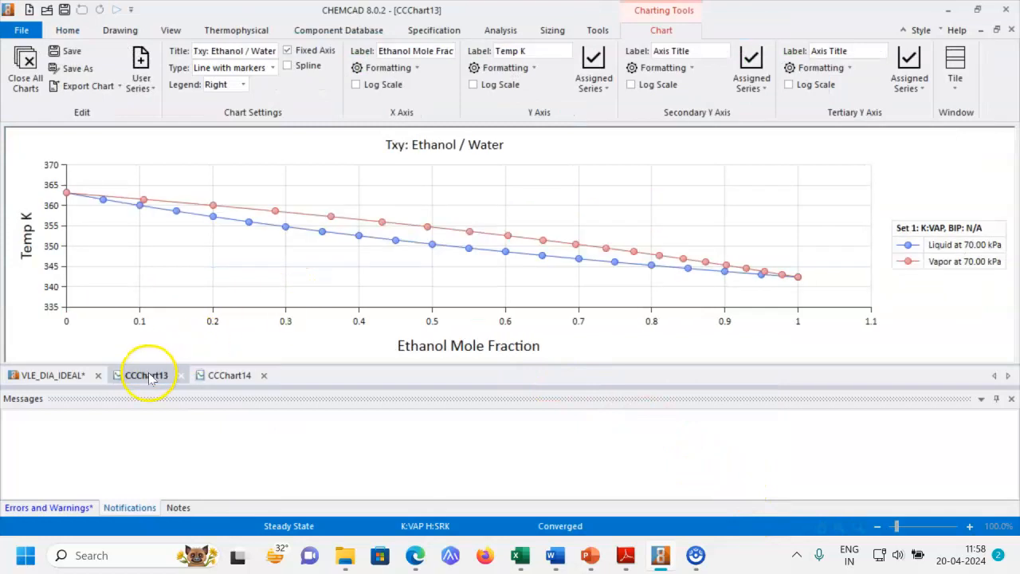
pyautogui.click(229, 375)
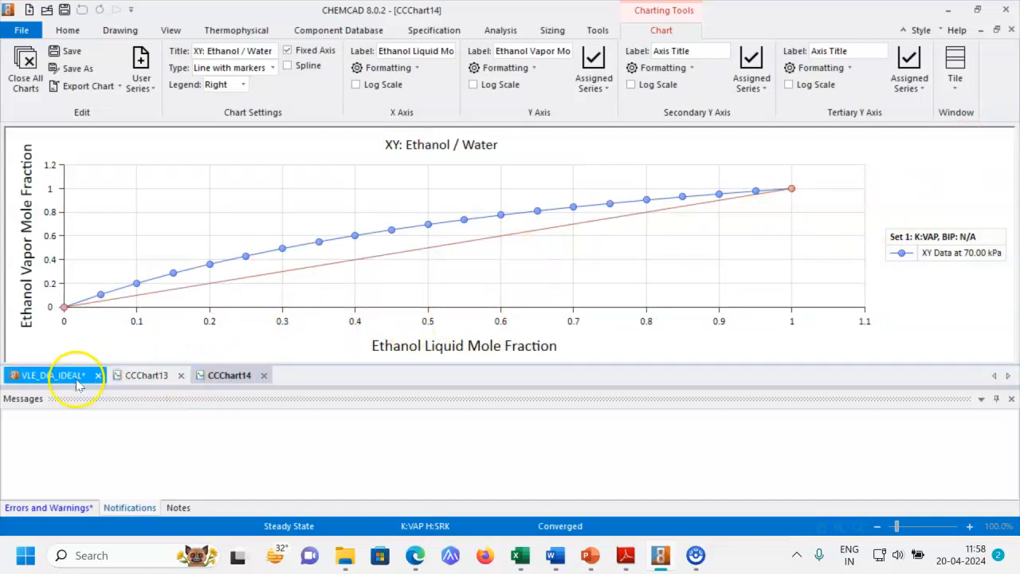
# Set up another TPXY chart from the VLE_DIA_IDEAL simulation, adding a second thermodynamics row with the NRTL K-value model.
pyautogui.click(51, 375)
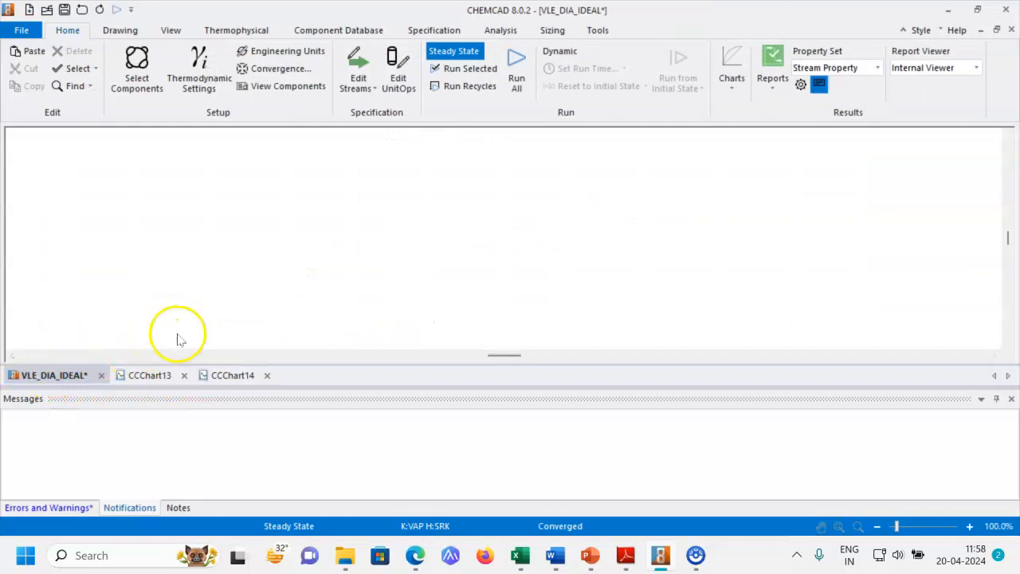
pyautogui.click(203, 88)
pyautogui.click(813, 87)
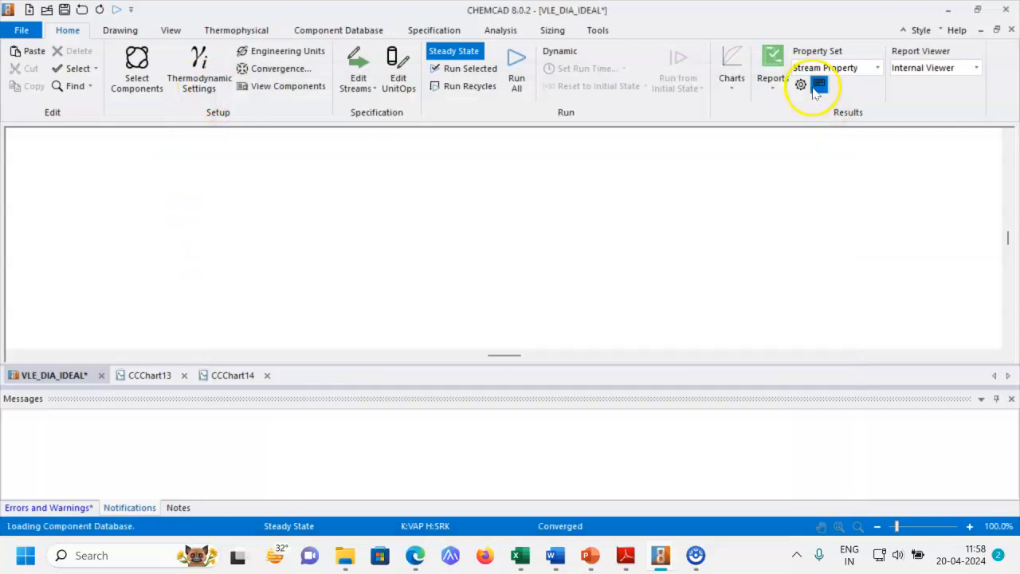
pyautogui.click(733, 80)
pyautogui.click(563, 148)
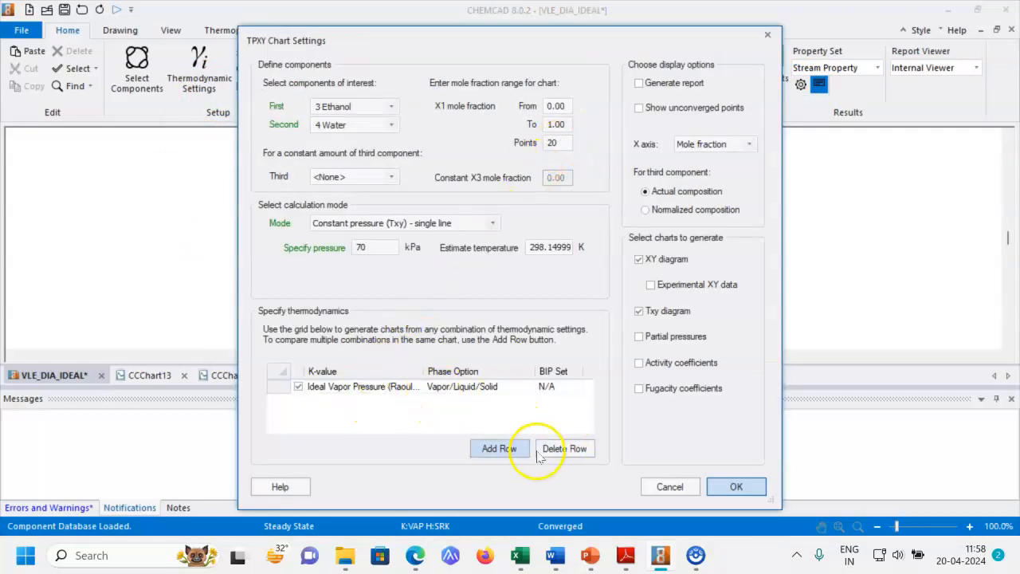
pyautogui.click(499, 449)
pyautogui.click(358, 400)
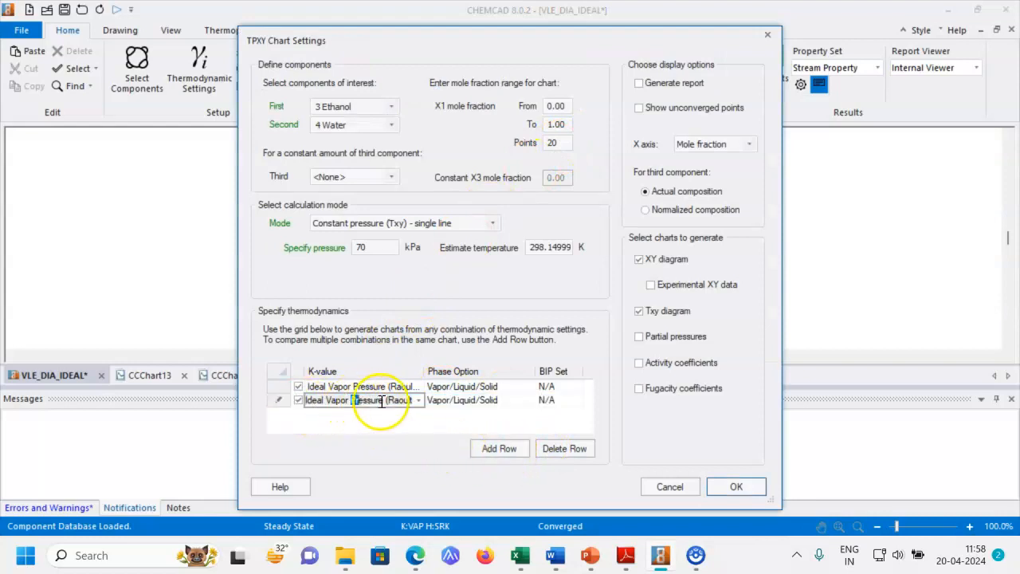
pyautogui.click(417, 400)
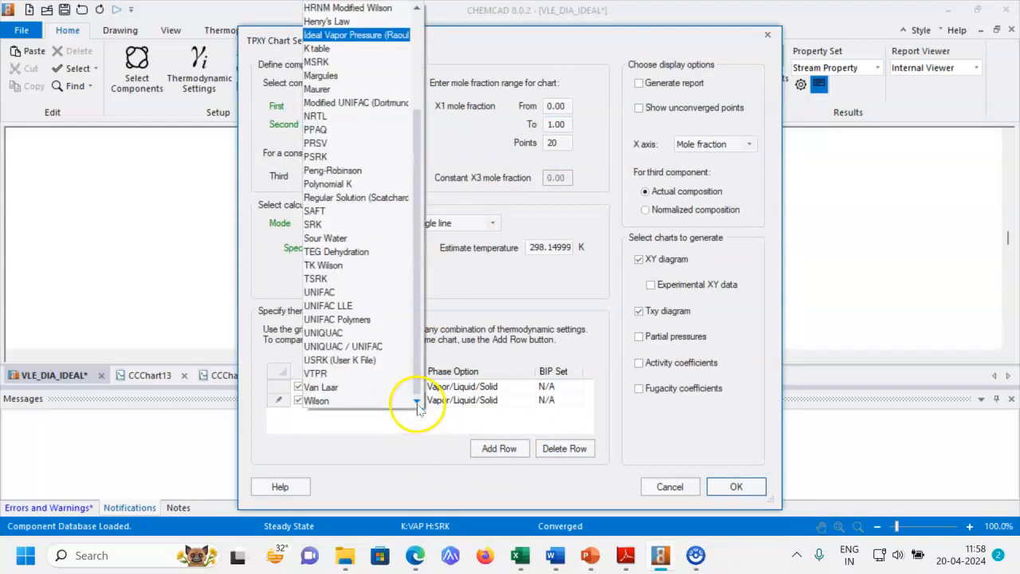
pyautogui.click(343, 116)
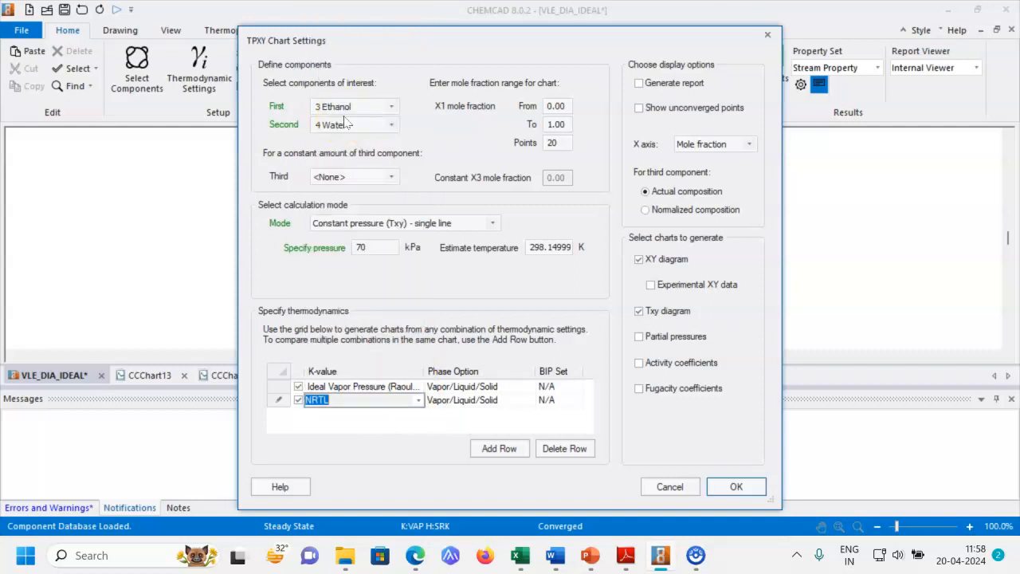
# Exclude the Ideal Vapor Pressure (Raoult's Law) row and generate the Txy and XY charts with NRTL only.
pyautogui.click(302, 386)
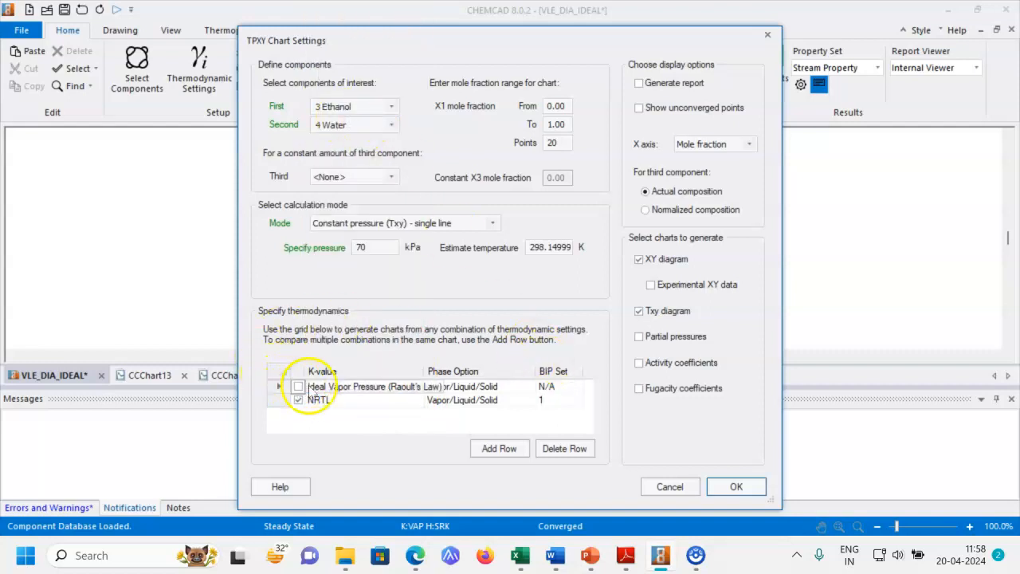
pyautogui.click(735, 487)
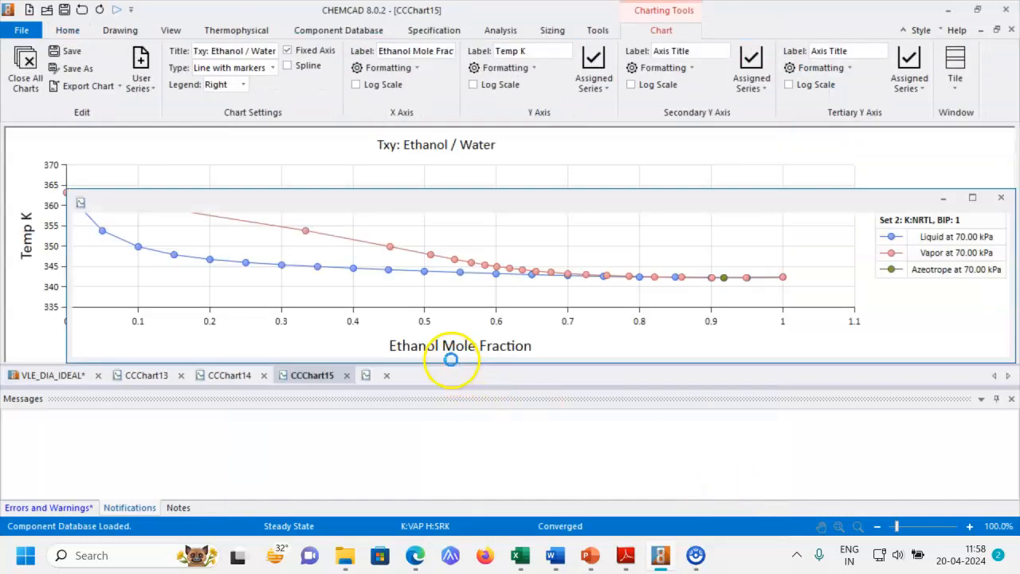
pyautogui.moveTo(713, 209)
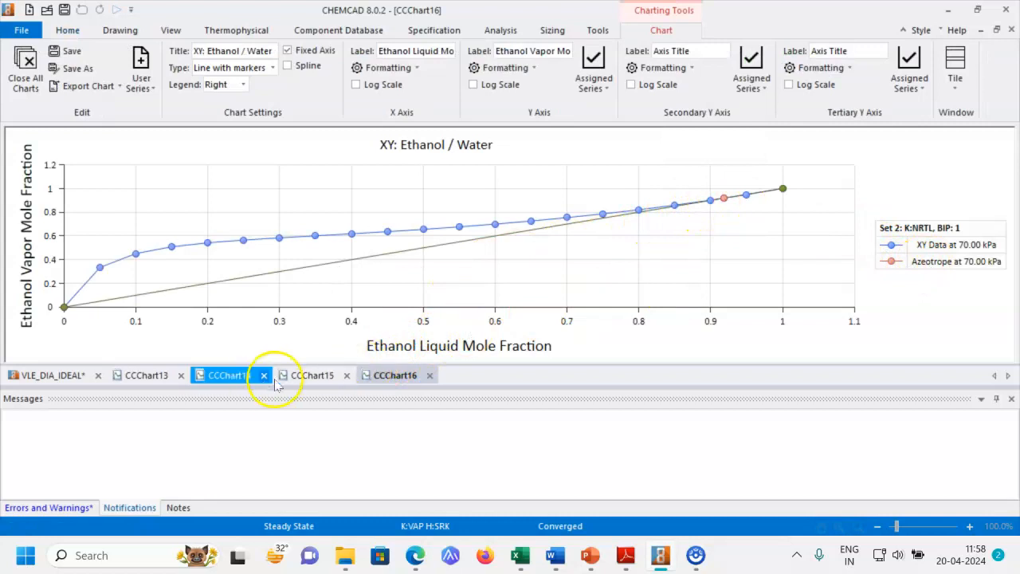
# Compare the ideal Txy and XY charts with the NRTL Txy chart, examining its azeotrope point.
pyautogui.click(165, 379)
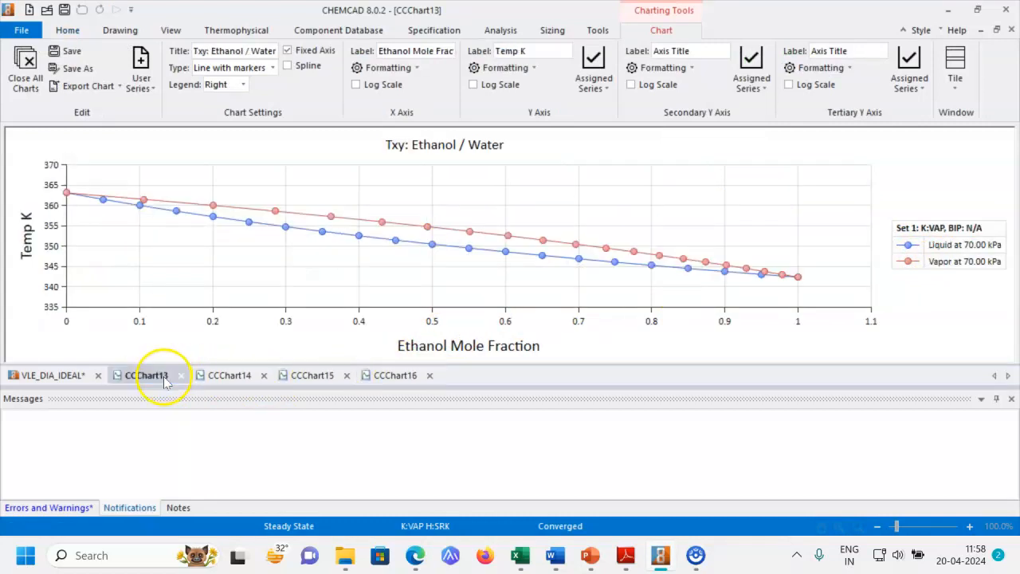
pyautogui.click(216, 383)
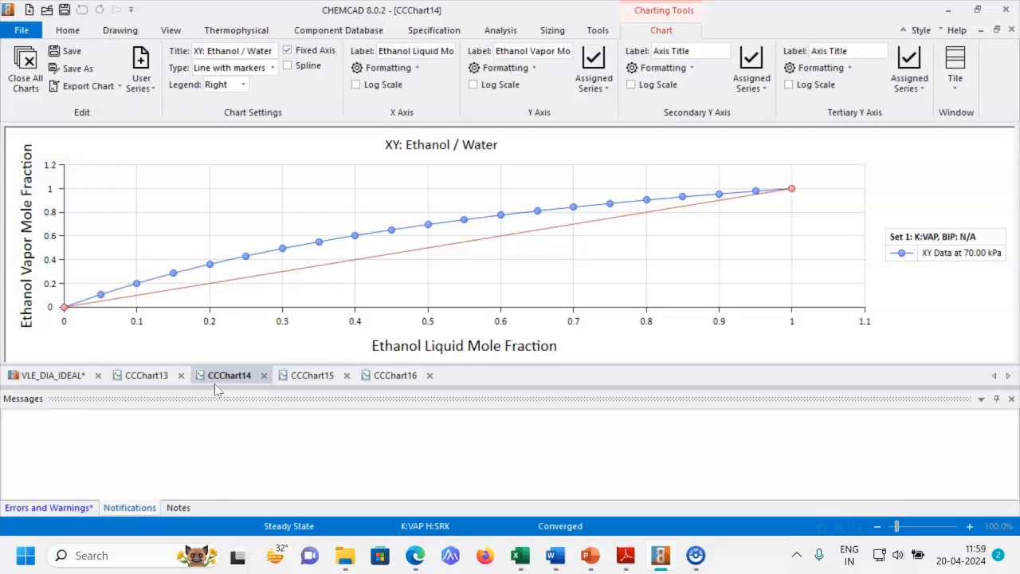
pyautogui.click(297, 378)
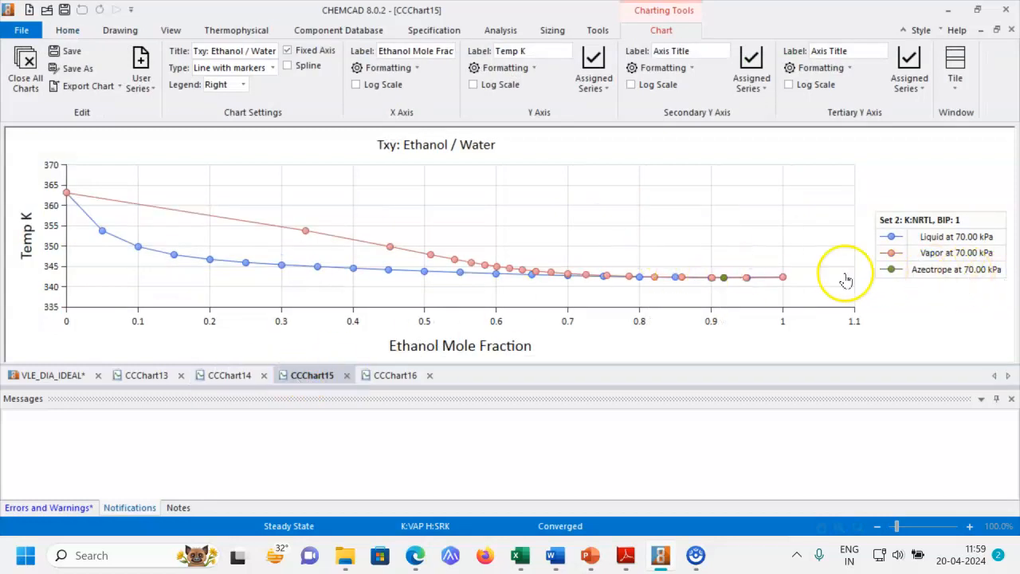
pyautogui.moveTo(629, 282)
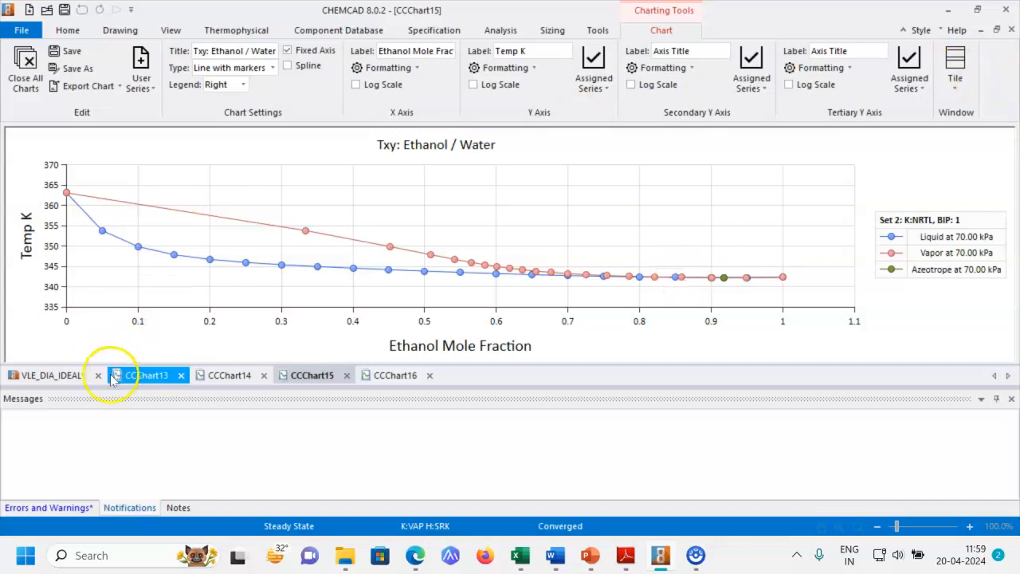
# Generate combined ethanol/water TPXY charts from the simulation with both the Ideal Vapor Pressure and NRTL rows included.
pyautogui.click(58, 370)
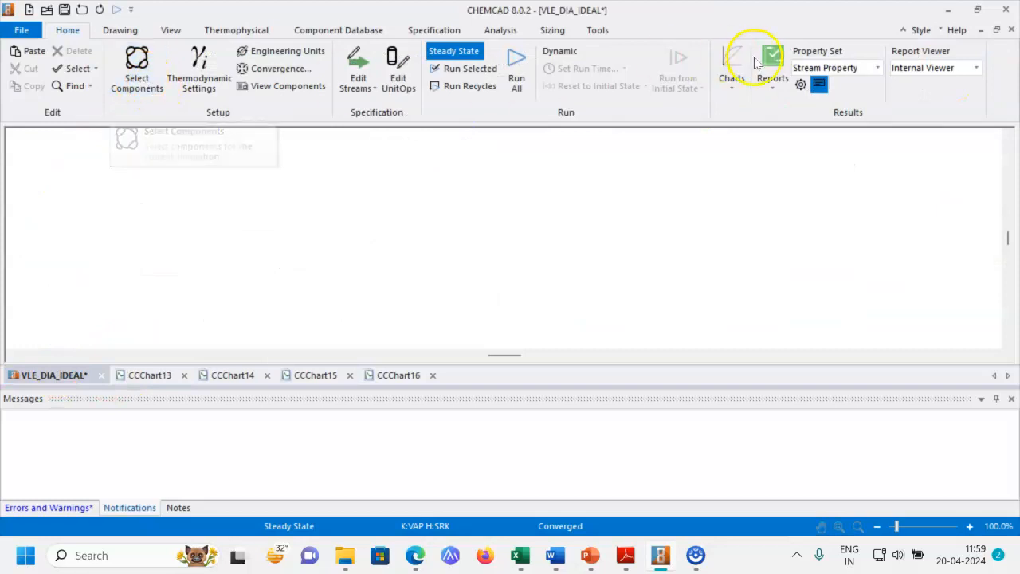
pyautogui.click(720, 97)
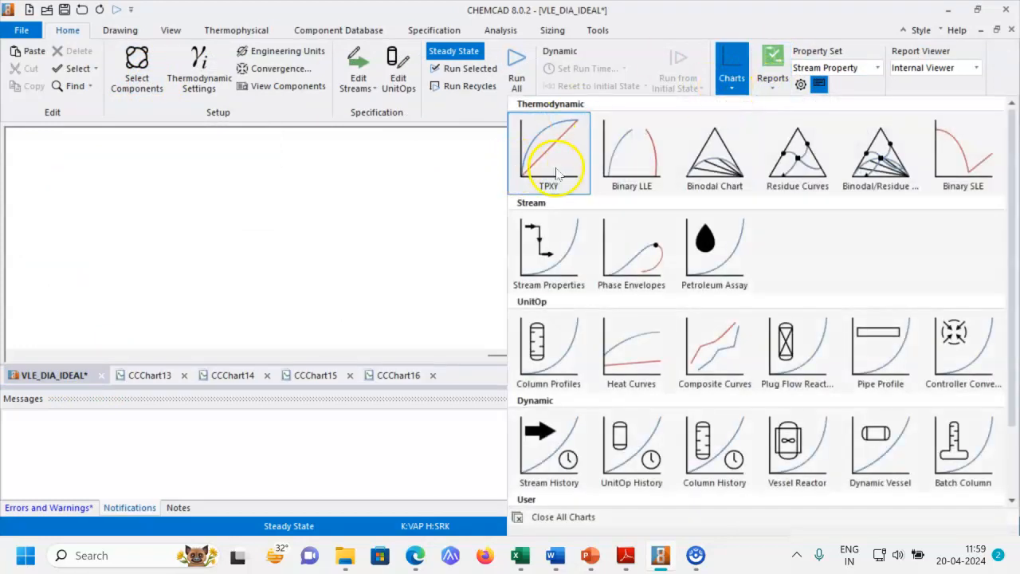
pyautogui.click(558, 167)
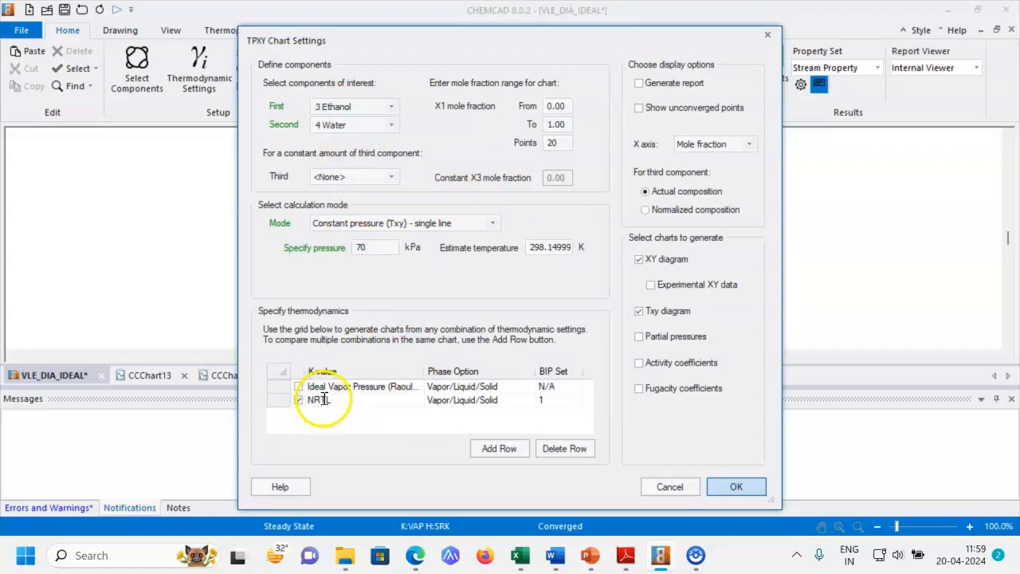
pyautogui.click(299, 388)
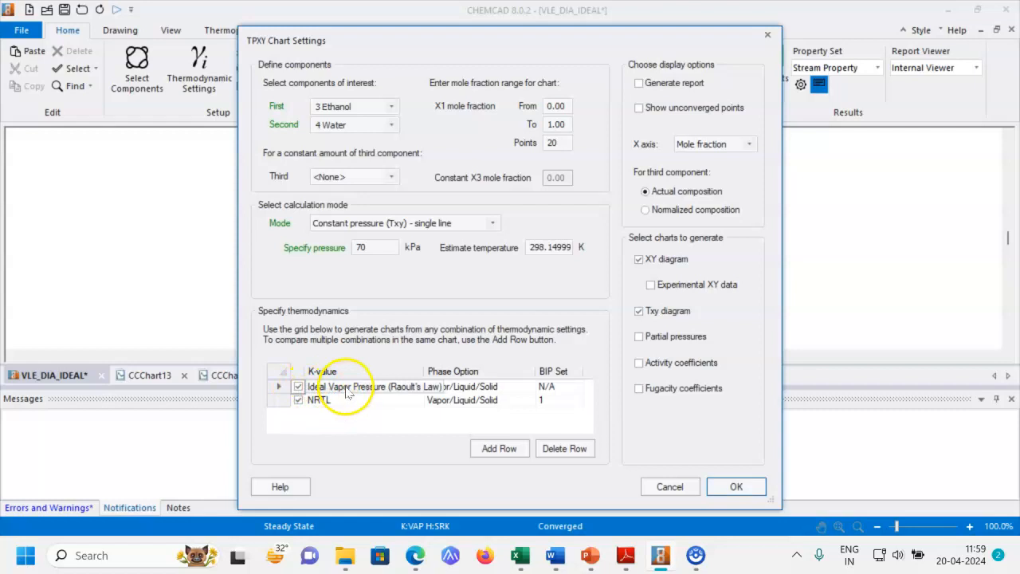
pyautogui.click(714, 493)
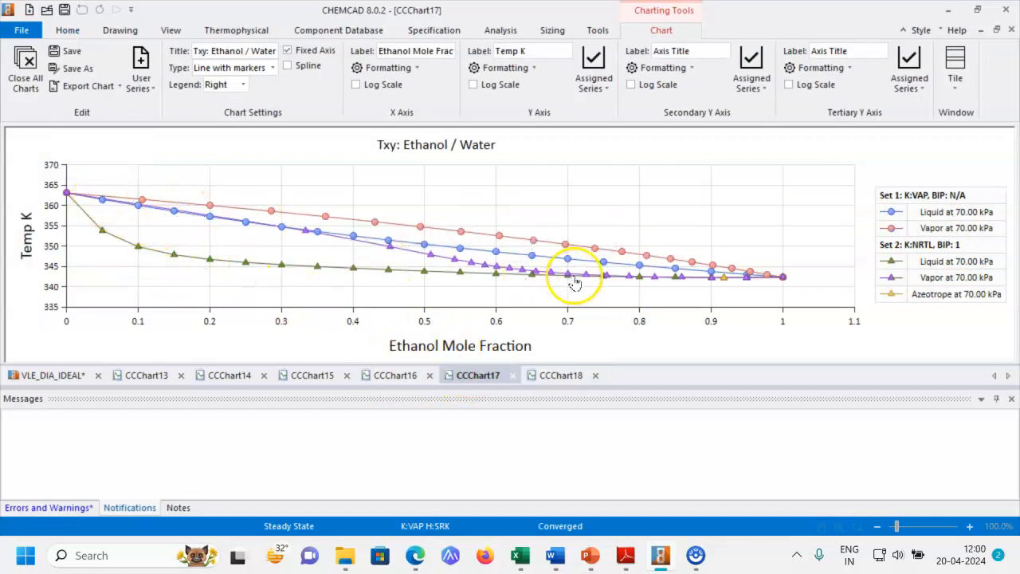
pyautogui.moveTo(502, 239)
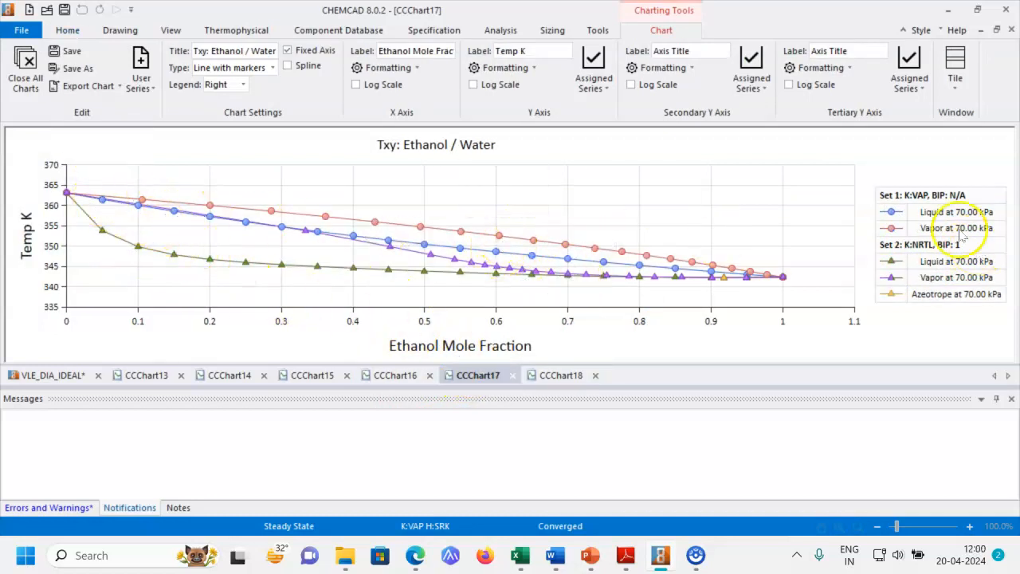